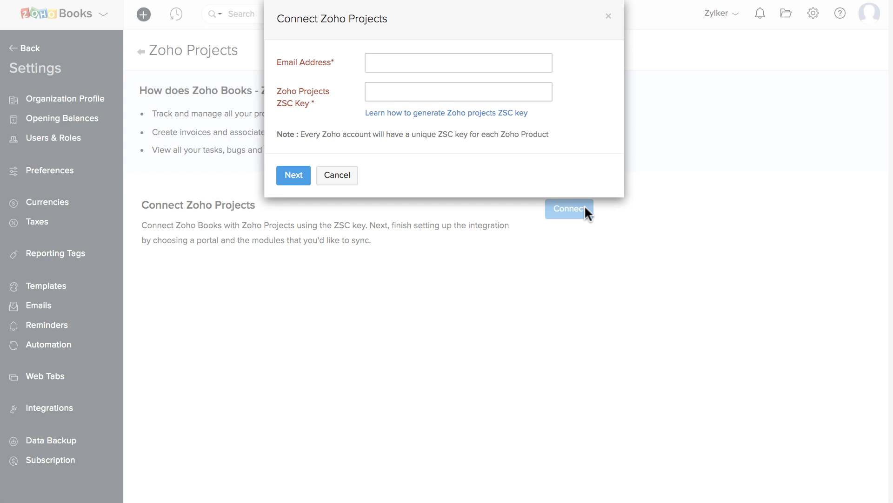
# - Paste the account email into the Zoho Projects connection form, ready for the ZSC key
pyautogui.click(535, 65)
pyautogui.hotkey('ctrl', 'v')
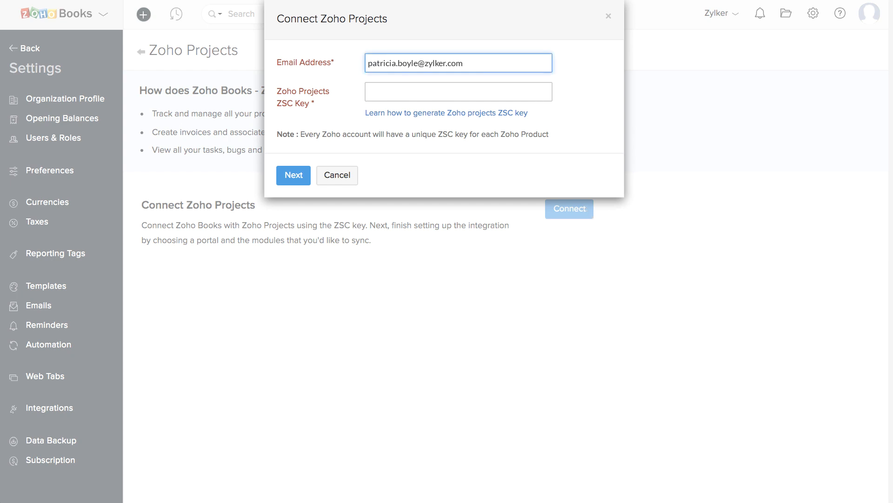
pyautogui.click(533, 89)
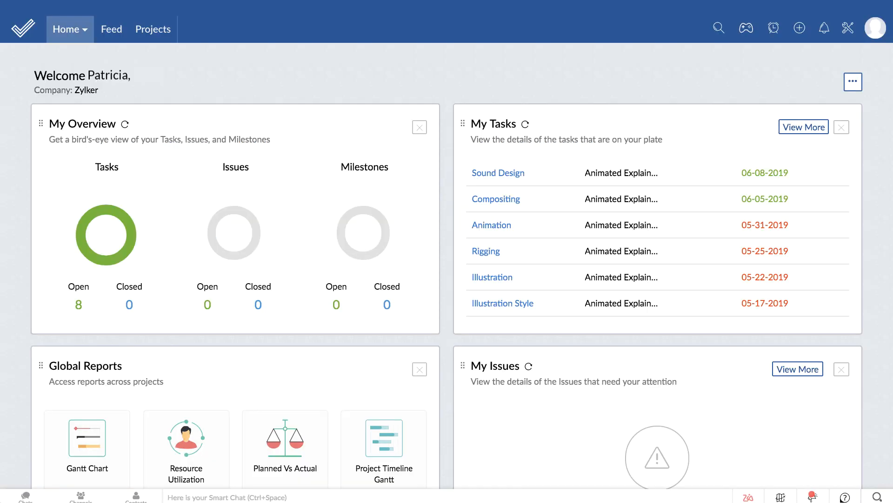
# - Find the portal's ZSC key under Setup > Developer Space and select it
pyautogui.click(848, 29)
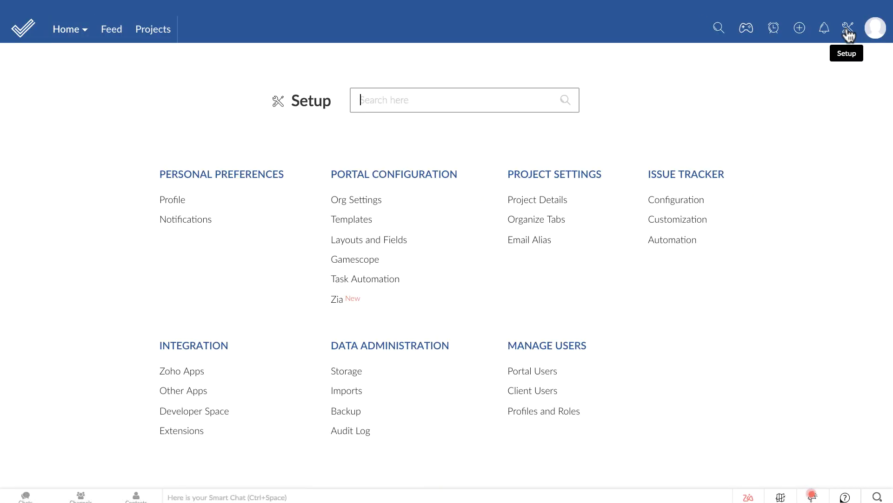
pyautogui.click(219, 411)
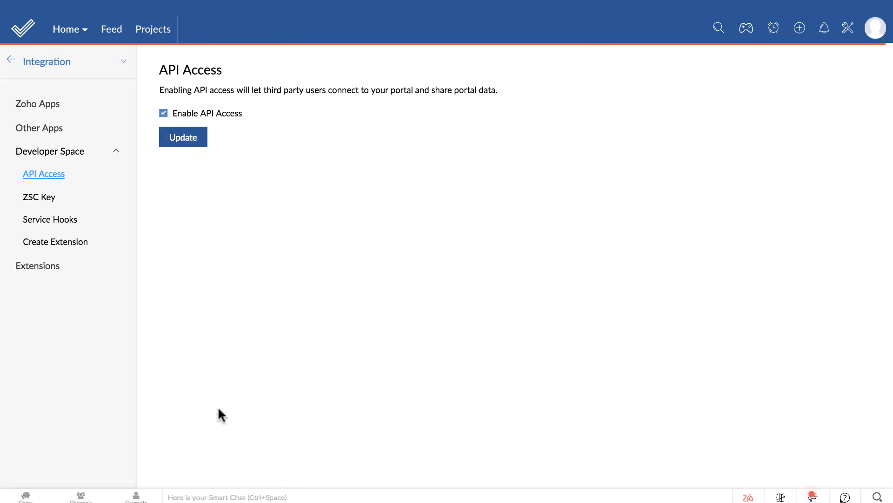
pyautogui.click(47, 199)
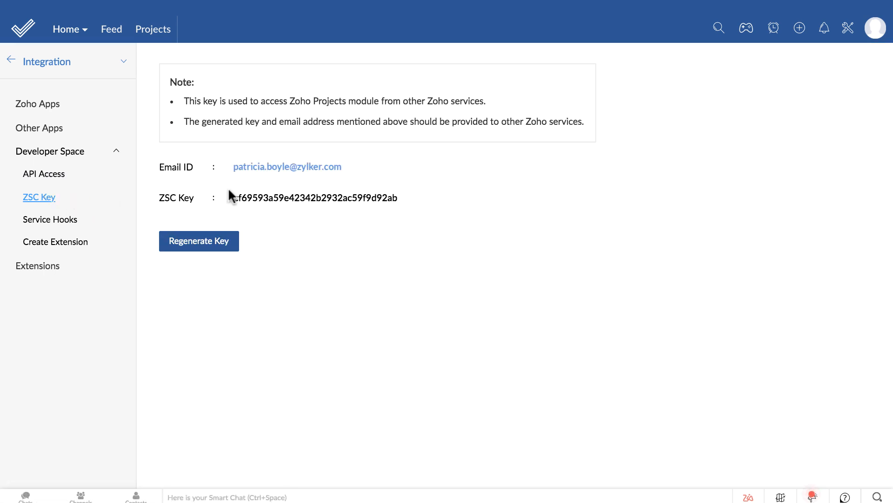
pyautogui.moveTo(231, 197); pyautogui.dragTo(399, 198)
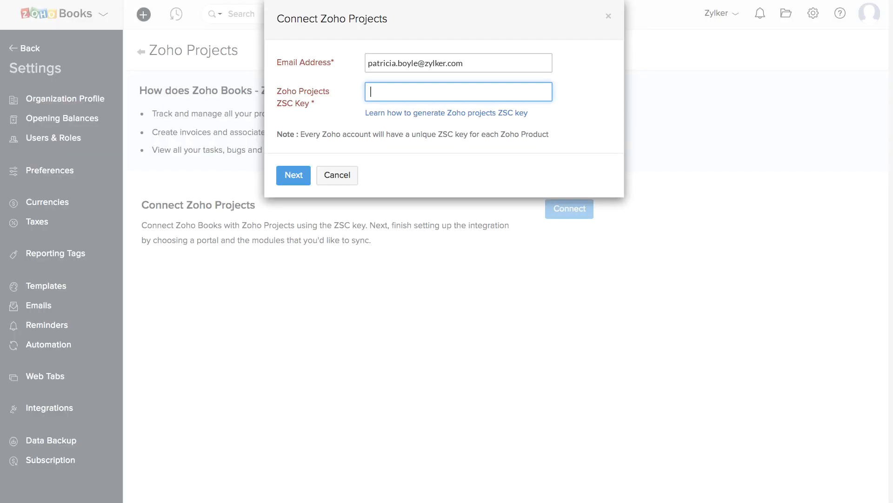
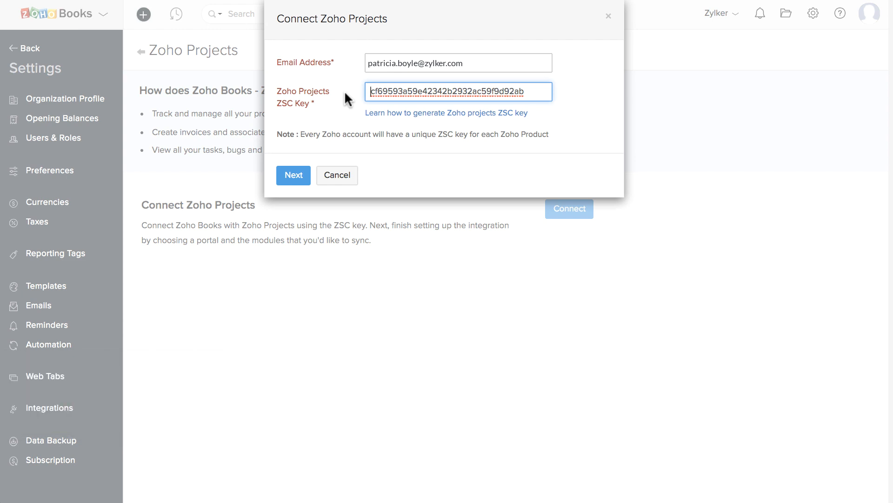
# - Paste the copied ZSC key and submit the Zoho Projects connection
pyautogui.click(293, 175)
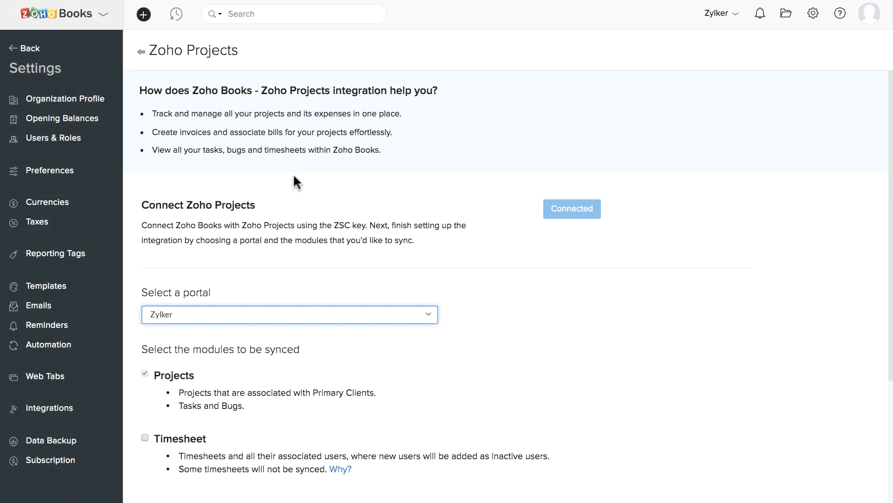
# - Select the Zylker portal and enable the Timesheet module for syncing
pyautogui.click(302, 319)
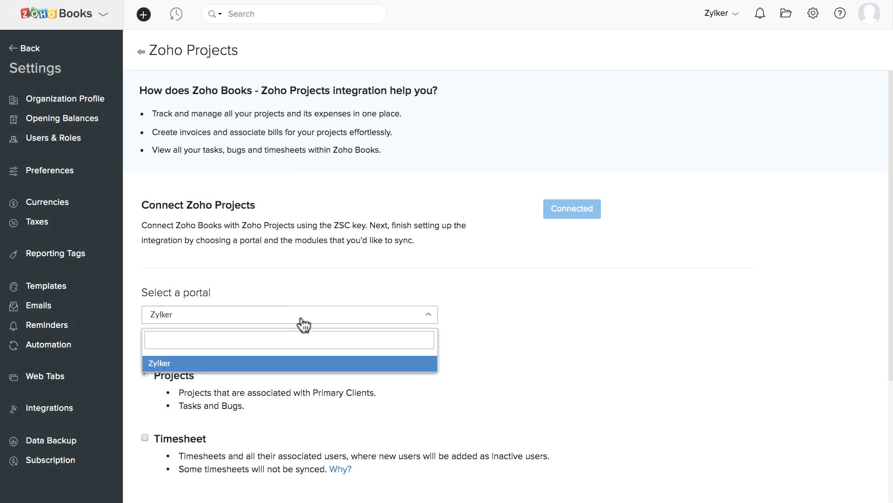
pyautogui.click(299, 365)
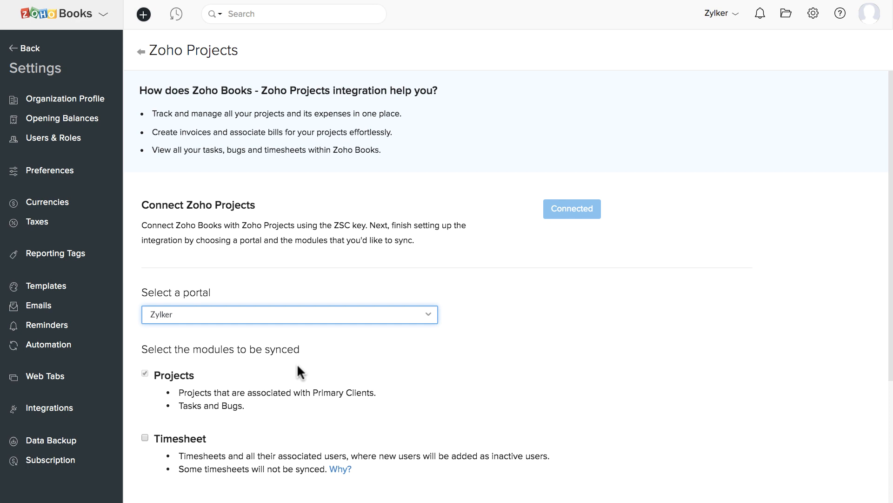
pyautogui.scroll(-4, 297, 366)
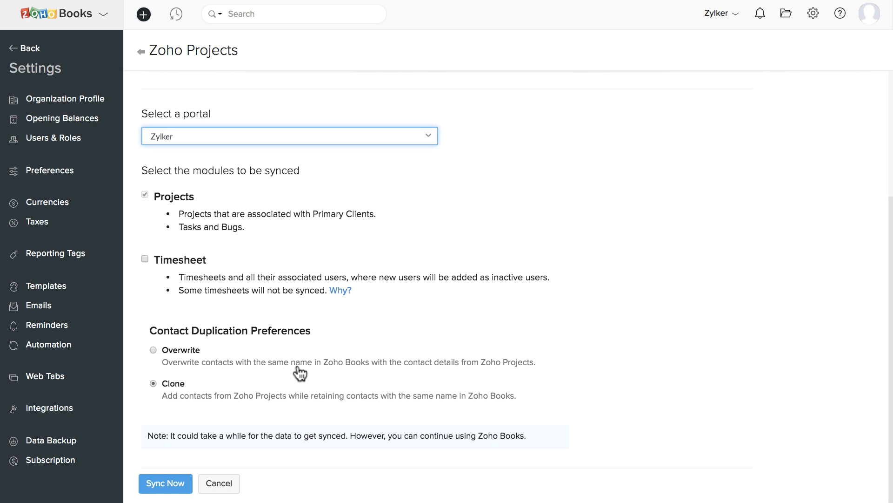
pyautogui.click(145, 259)
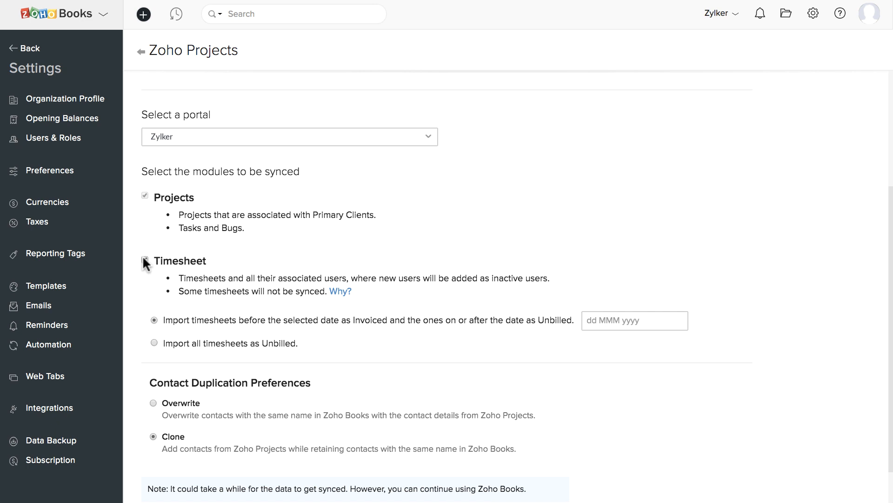
# - Set the timesheet cutoff to 28 May 2019 and choose Overwrite for duplicate contacts
pyautogui.click(599, 321)
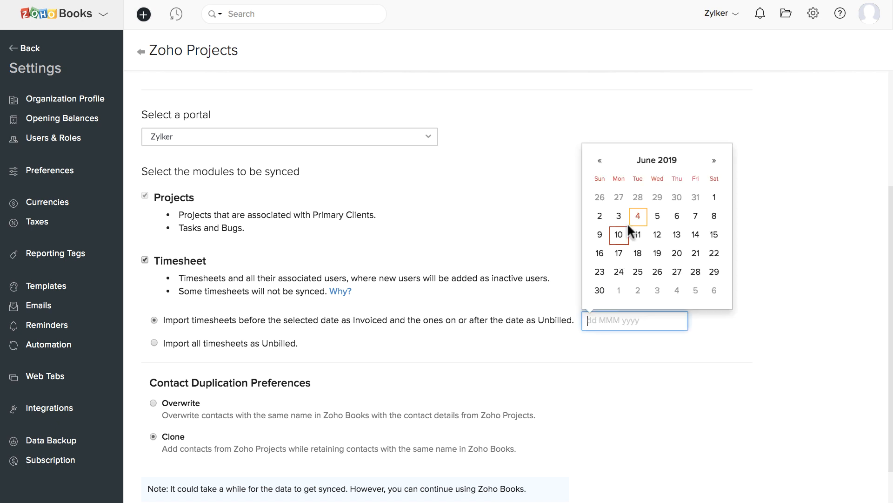
pyautogui.click(633, 199)
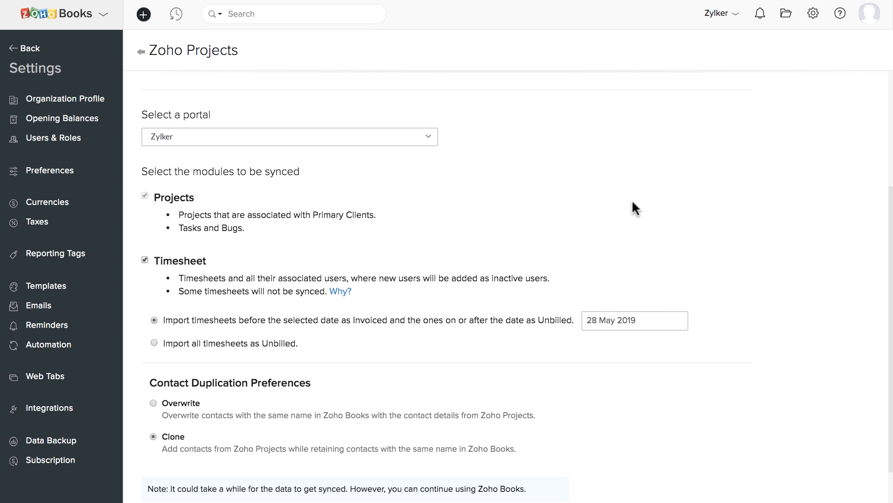
pyautogui.scroll(-2, 632, 202)
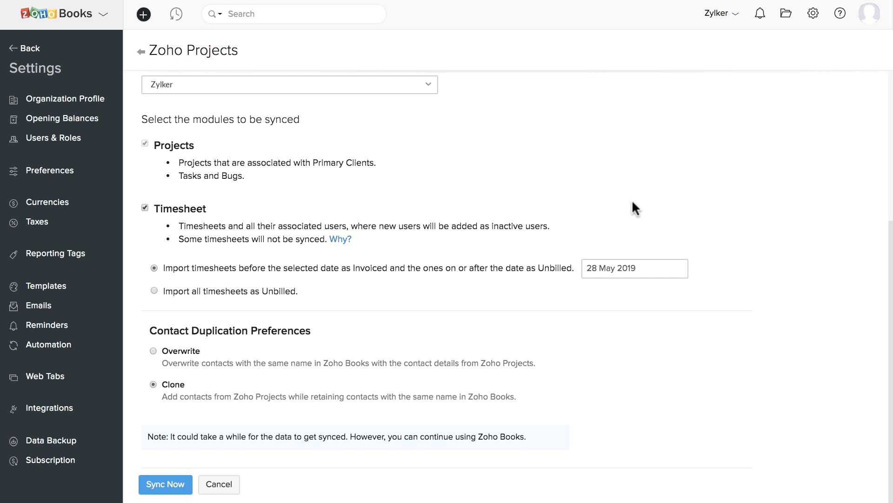
pyautogui.click(153, 350)
# - Start syncing Zoho Books with Zoho Projects using Sync Now
pyautogui.click(163, 483)
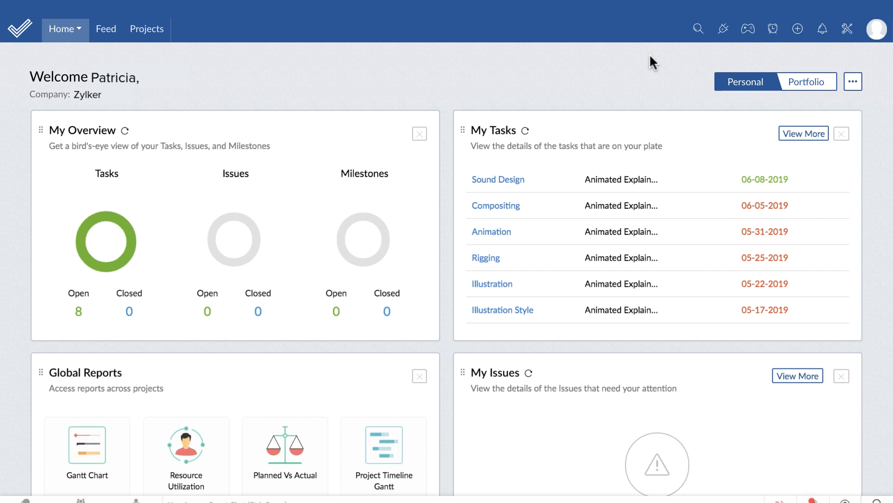
# - Open Client Users from the Setup menu and expand the Add Client User options
pyautogui.click(852, 34)
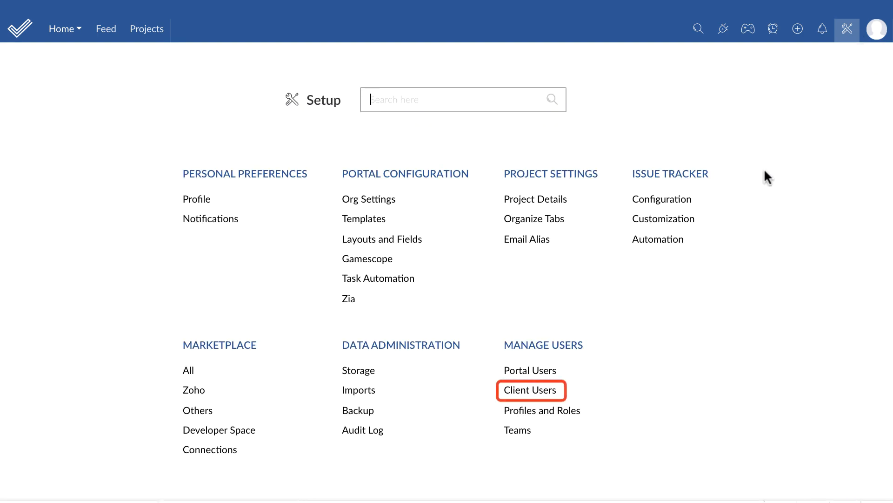
pyautogui.click(549, 390)
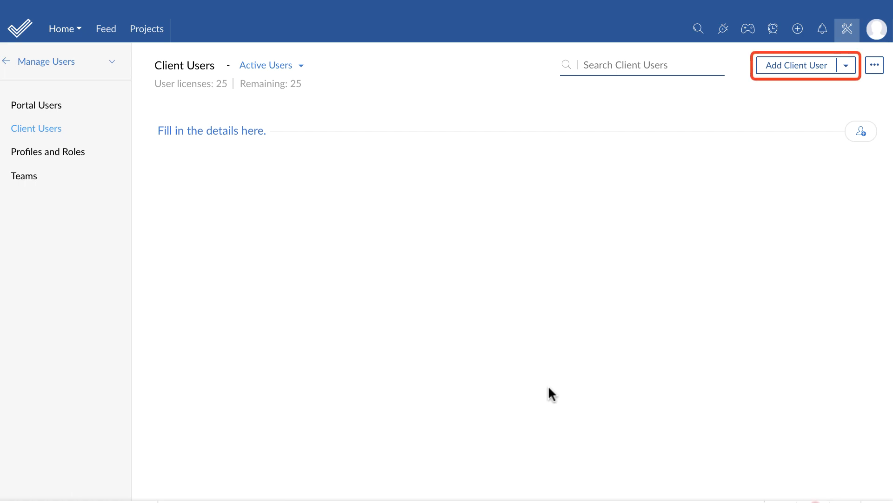
pyautogui.click(846, 68)
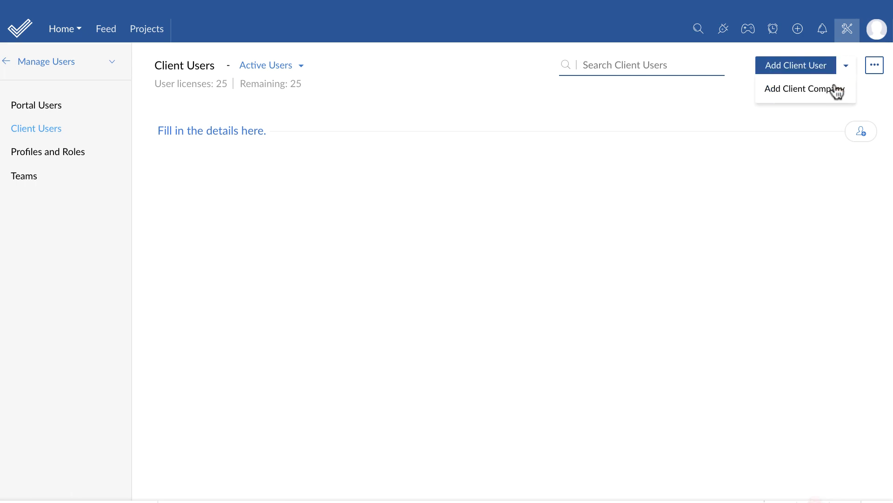
# - Add client company 'ABC Technologies Pvt. Ltd.' linked to the Animated Explainer Video project
pyautogui.click(835, 87)
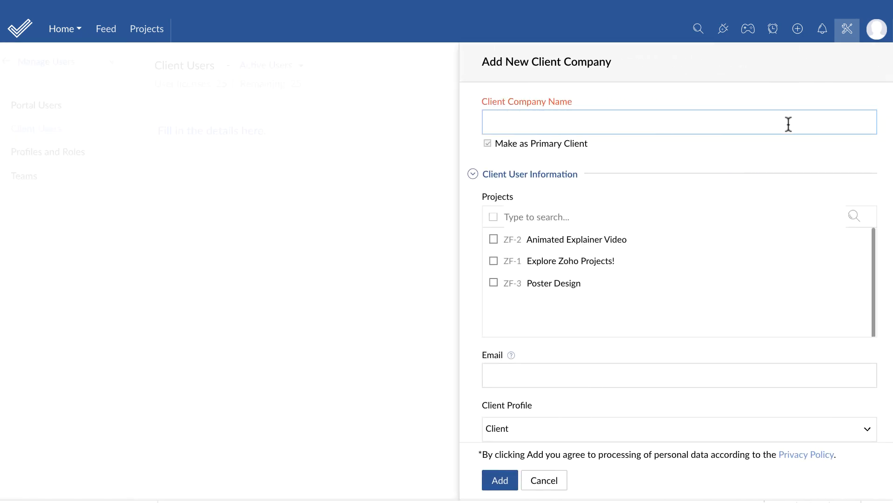
pyautogui.write('ABC Technologies Pvt. Ltd.')
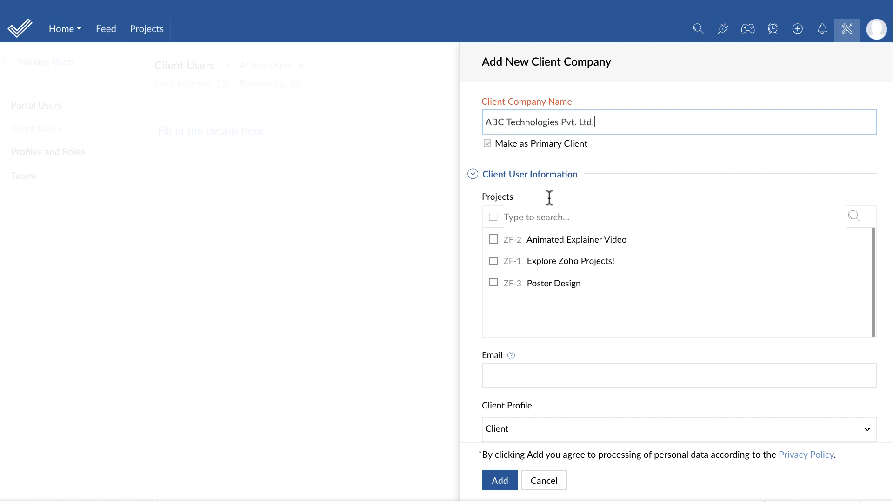
pyautogui.click(495, 240)
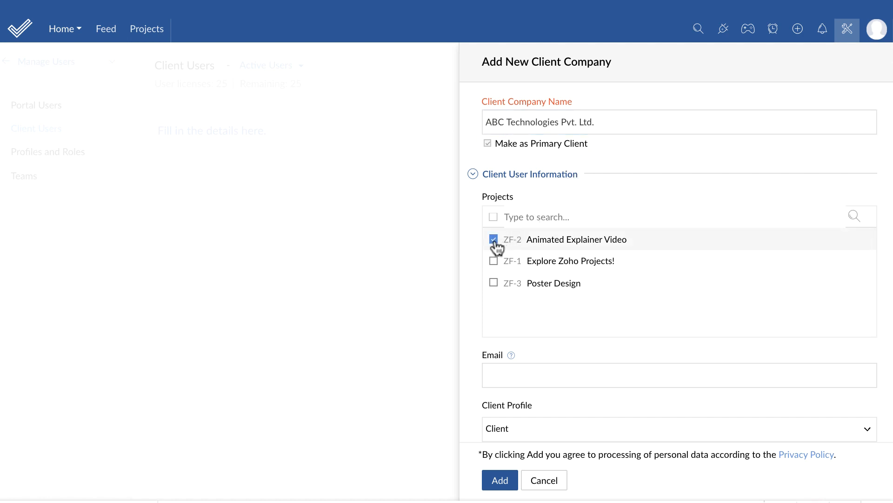
pyautogui.scroll(-1, 495, 242)
pyautogui.scroll(-7, 495, 247)
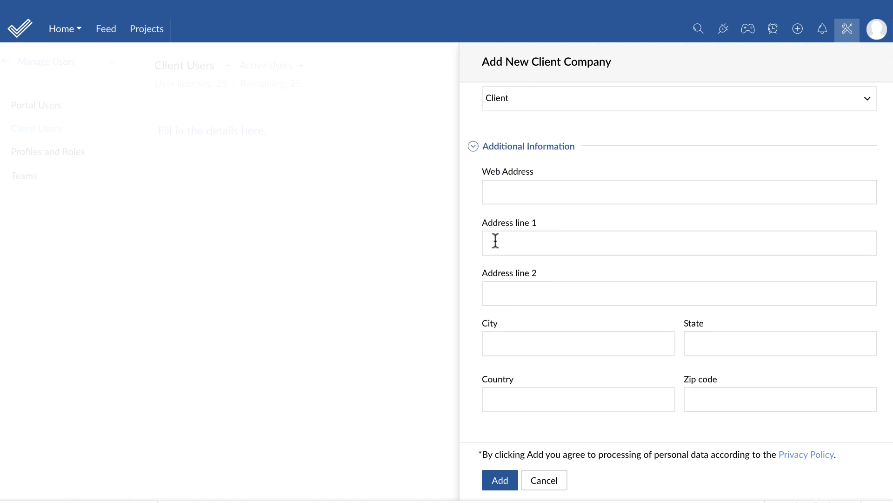
pyautogui.click(496, 483)
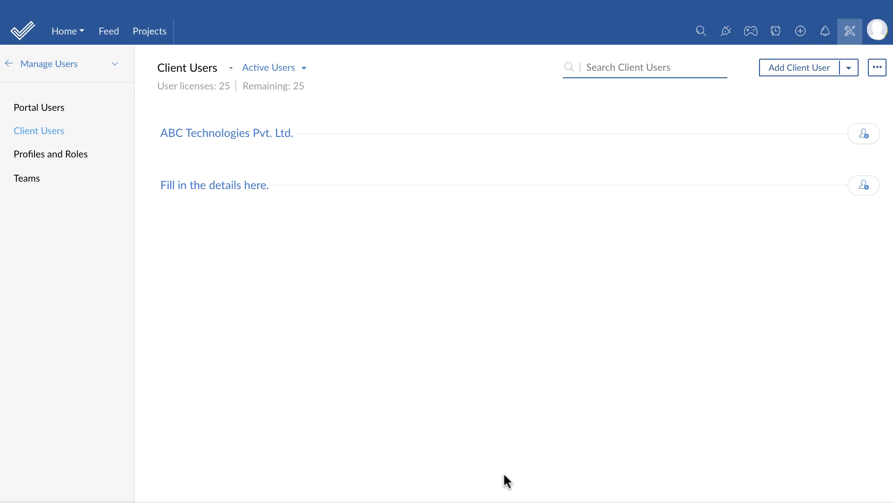
# - Open the Finance section of the Poster Design project from the Projects list
pyautogui.click(143, 37)
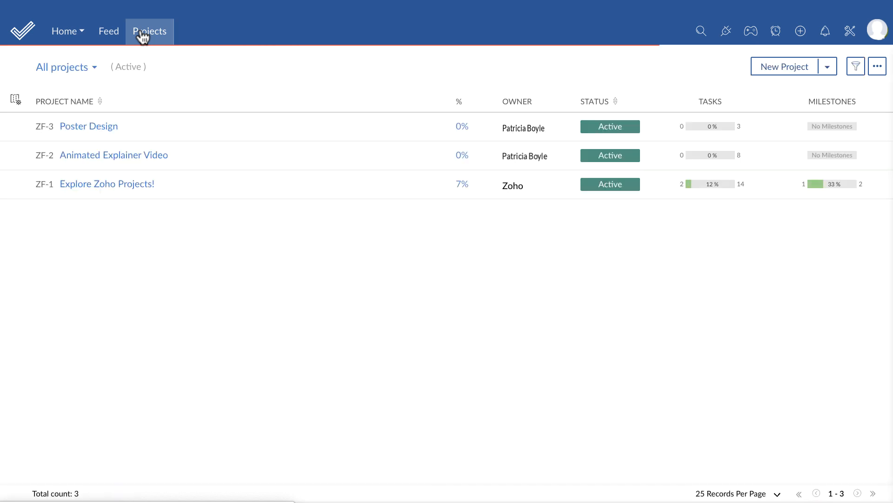
pyautogui.click(109, 127)
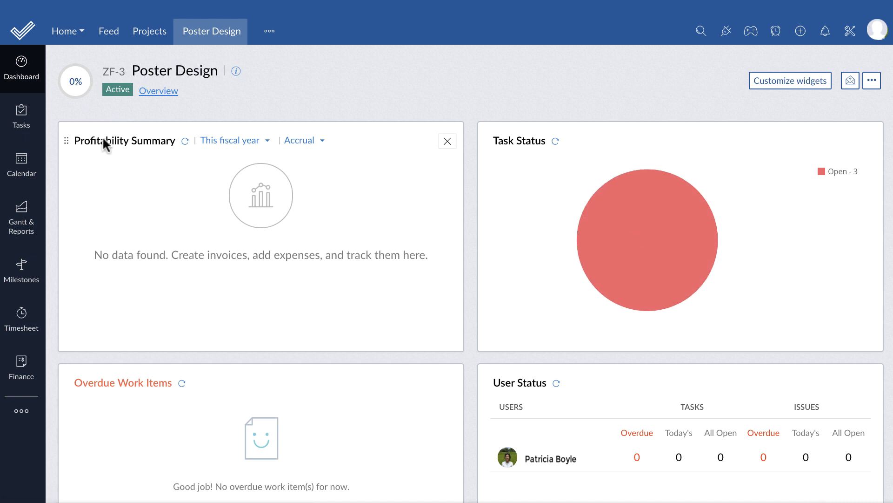
pyautogui.click(27, 378)
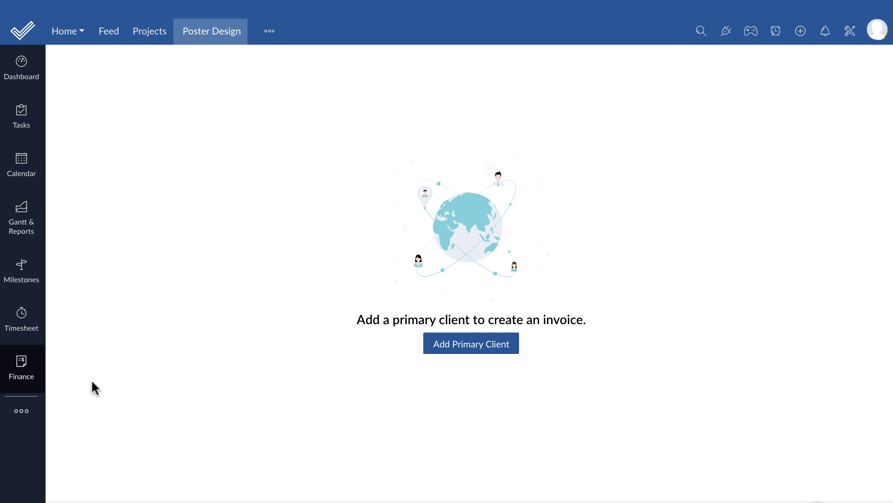
# - Create new client company 'Zillum Corp' and set it as Poster Design's primary client
pyautogui.click(463, 355)
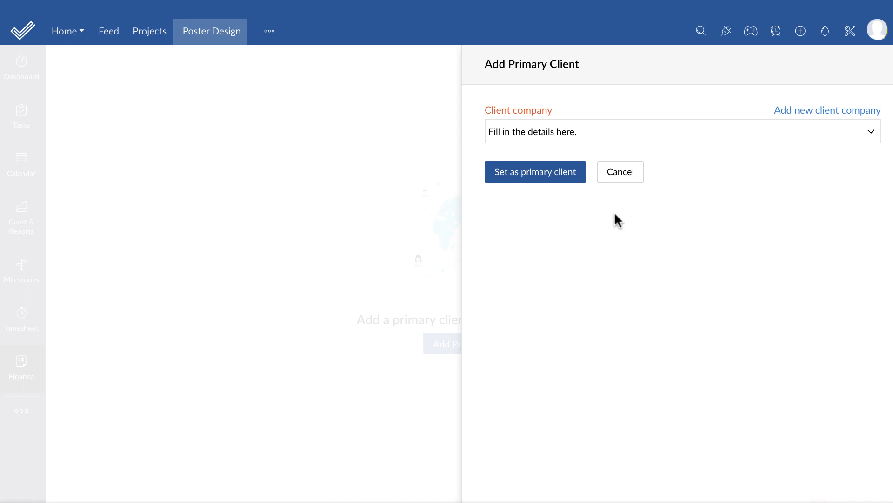
pyautogui.click(673, 134)
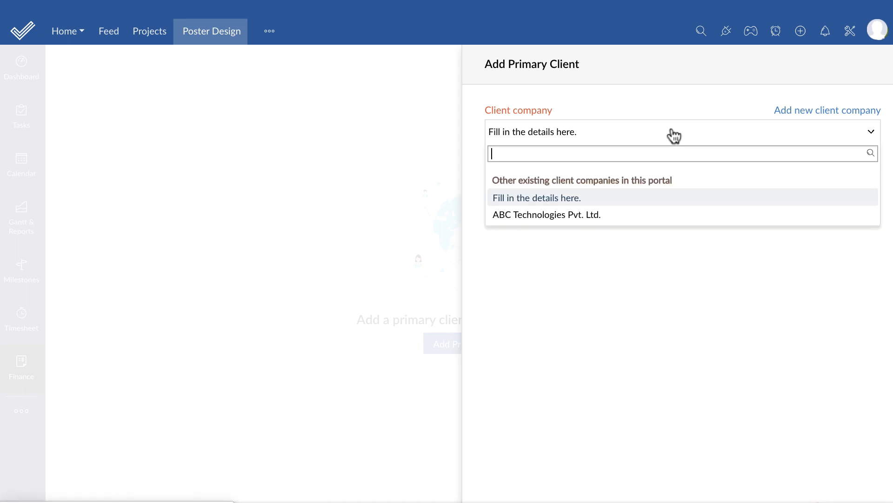
pyautogui.click(674, 135)
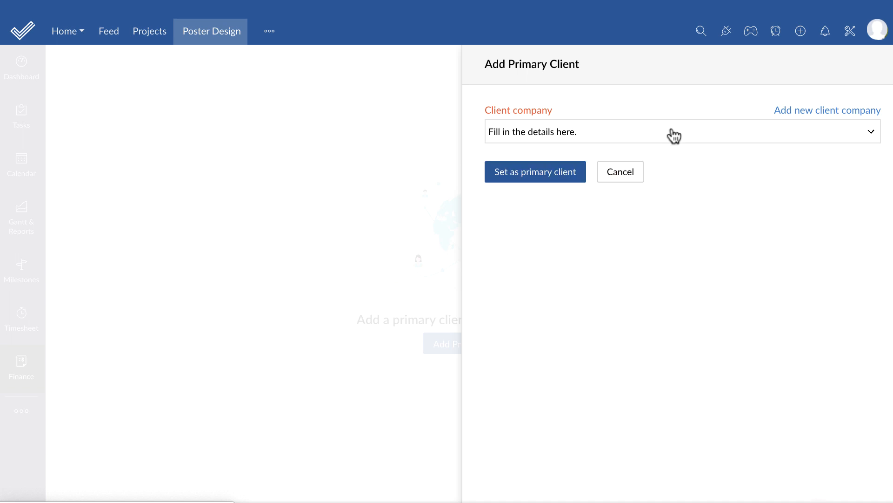
pyautogui.click(791, 113)
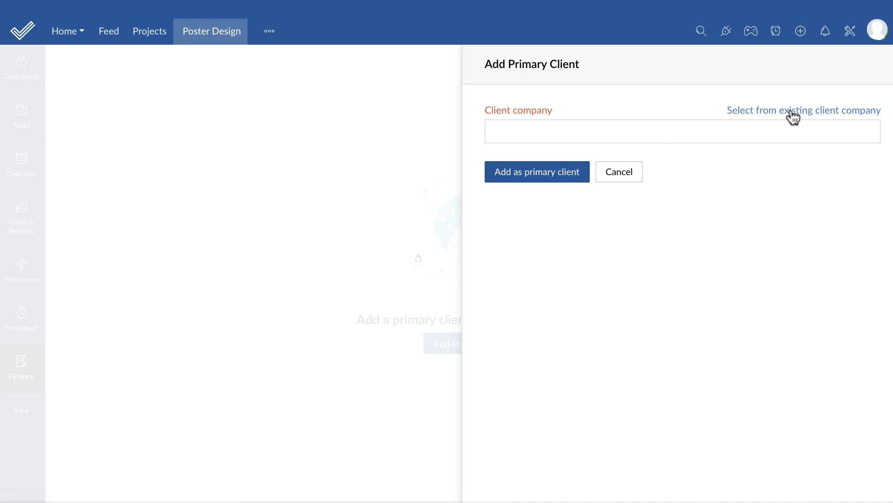
pyautogui.click(767, 131)
pyautogui.write('Zi')
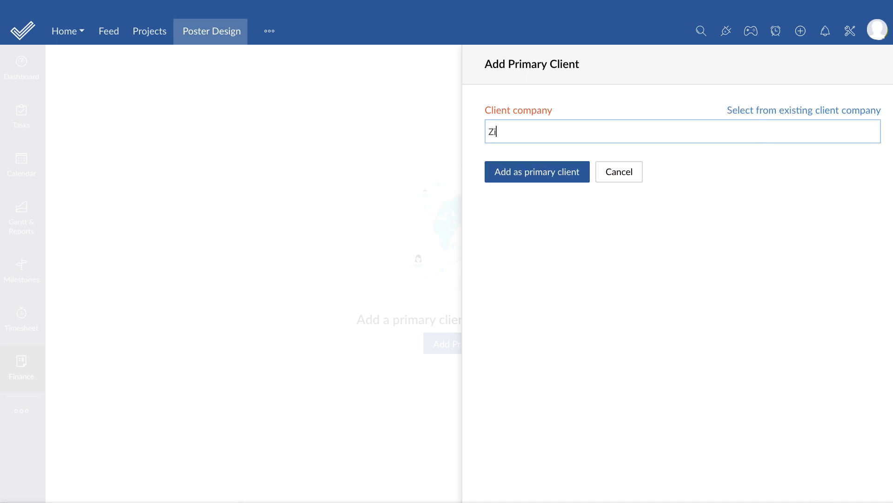
pyautogui.write('llum Corp')
pyautogui.click(576, 174)
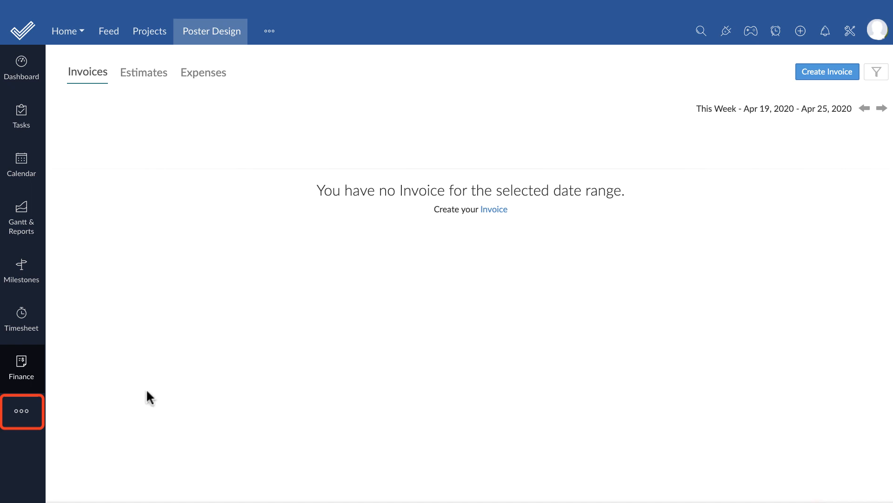
pyautogui.click(27, 417)
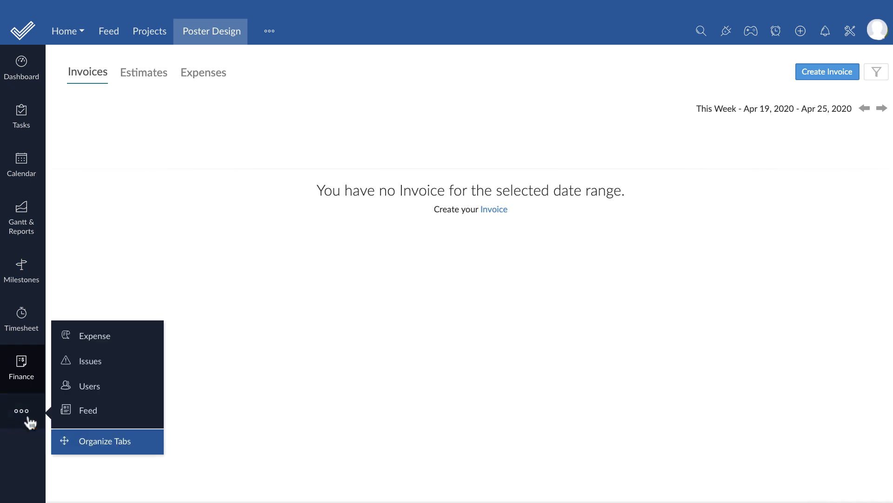
# - Check Poster Design's client users through Add Client Company, then open the Animated Explainer Video project
pyautogui.click(124, 390)
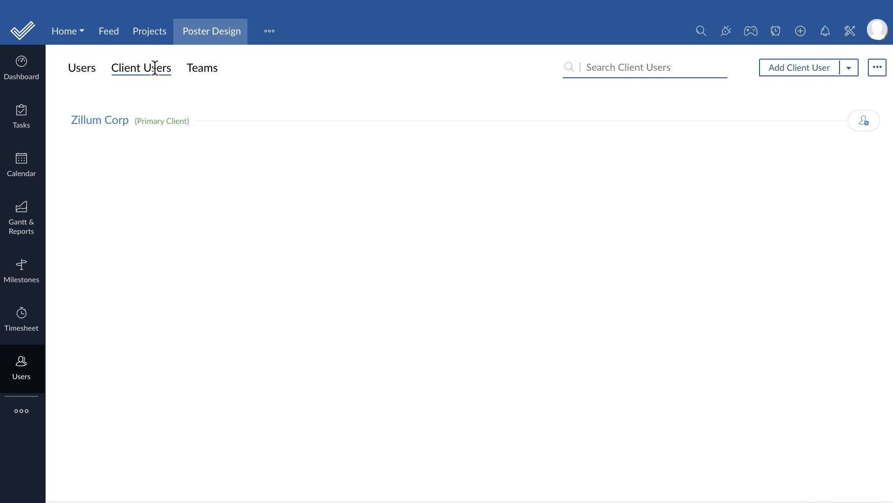
pyautogui.click(855, 69)
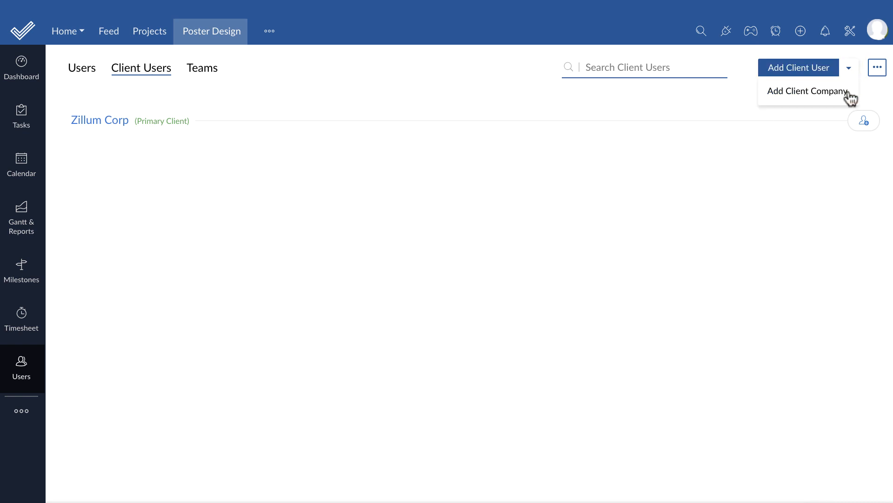
pyautogui.click(849, 96)
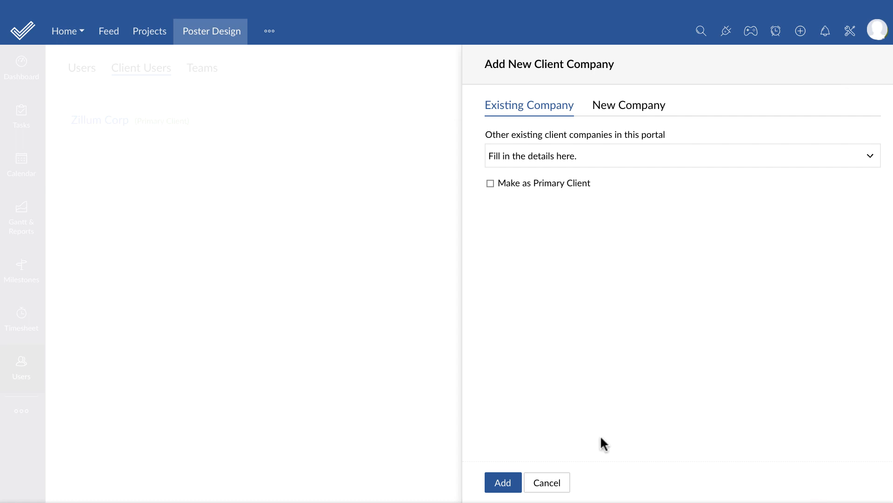
pyautogui.click(559, 486)
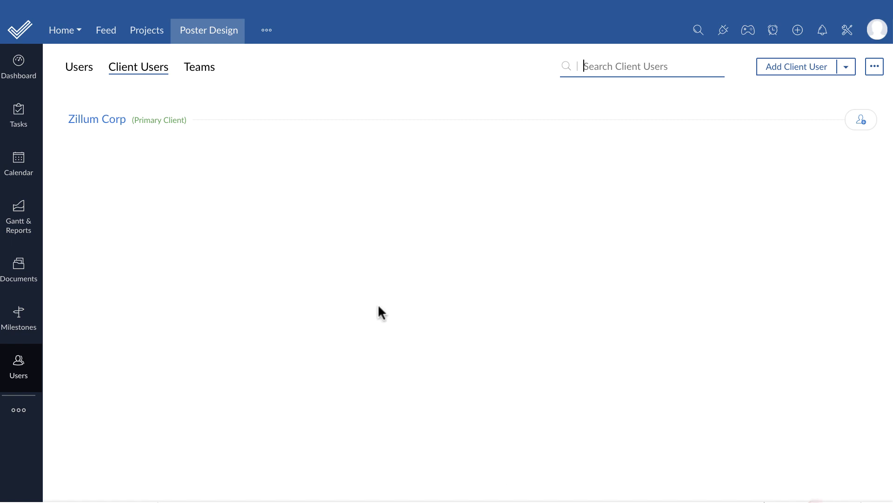
pyautogui.click(160, 34)
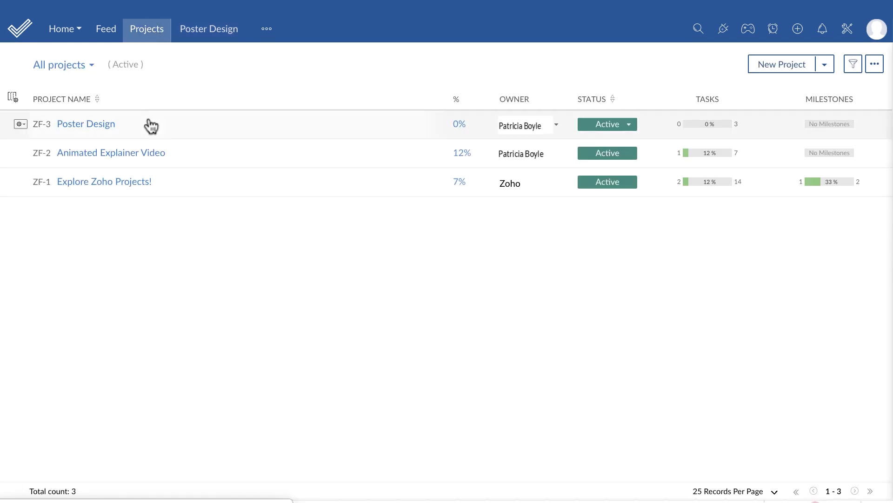
pyautogui.click(136, 157)
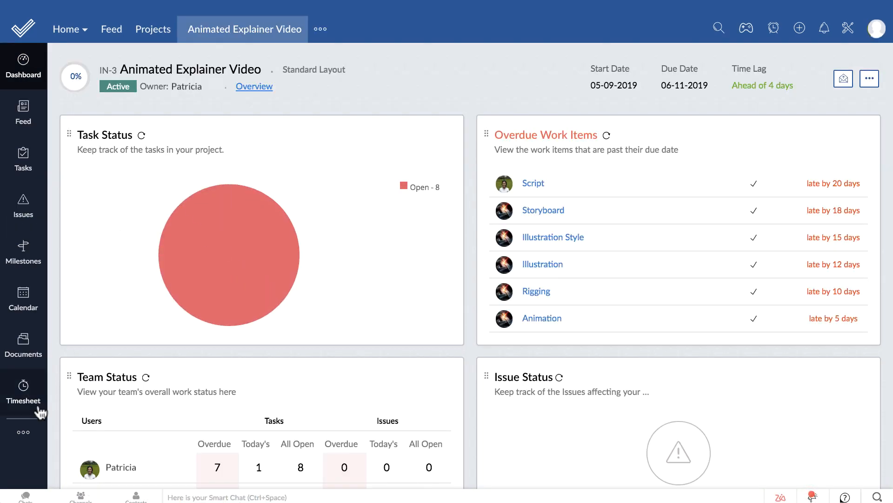
# - Open the Finance invoices section of the Animated Explainer Video project
pyautogui.click(23, 431)
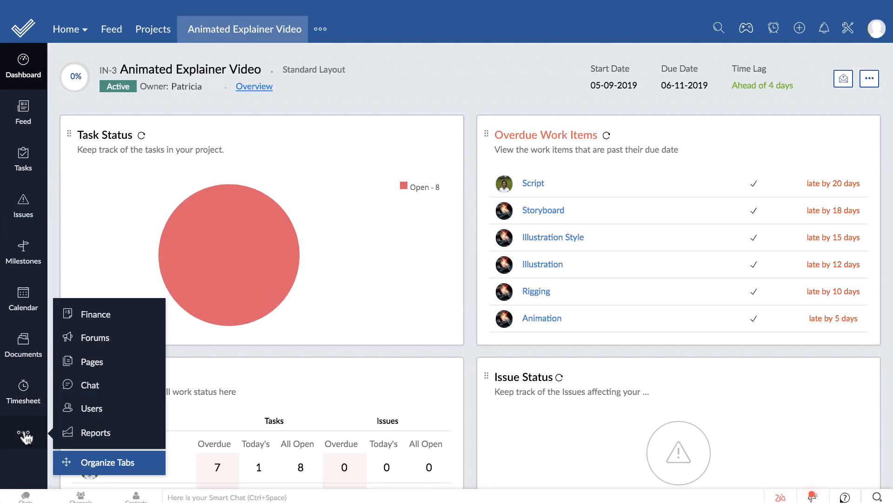
pyautogui.click(125, 313)
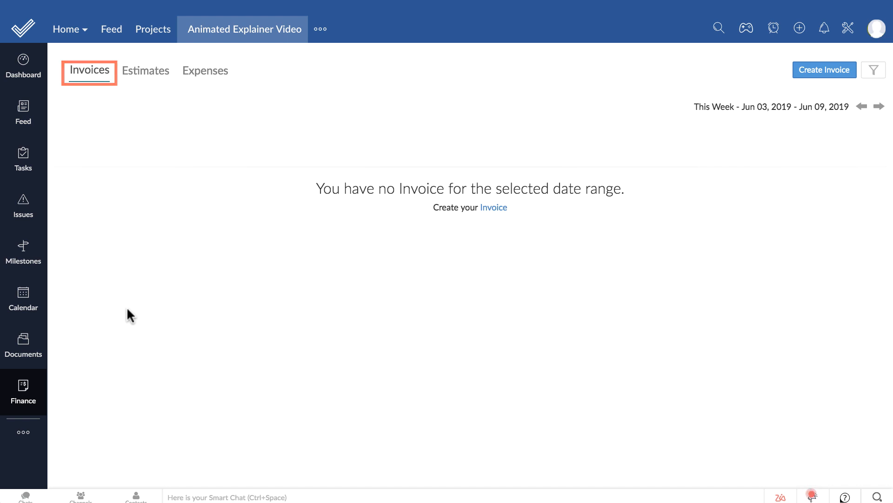
# - Start a new invoice billed up to 06 Jun 2019, showing the project as a single line
pyautogui.click(798, 70)
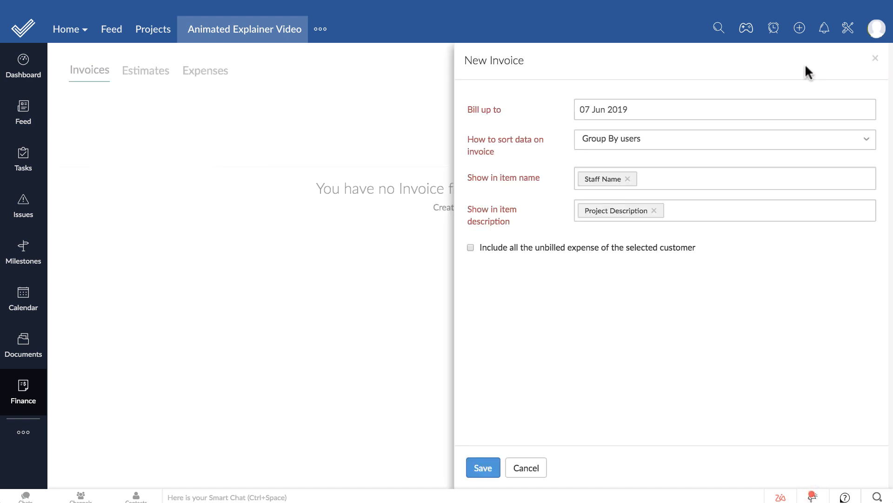
pyautogui.click(733, 107)
pyautogui.click(678, 192)
pyautogui.click(685, 140)
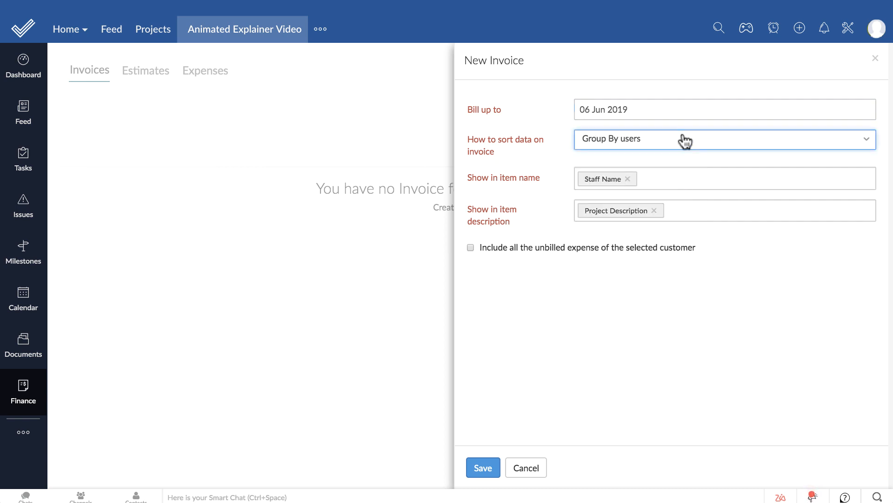
pyautogui.click(685, 141)
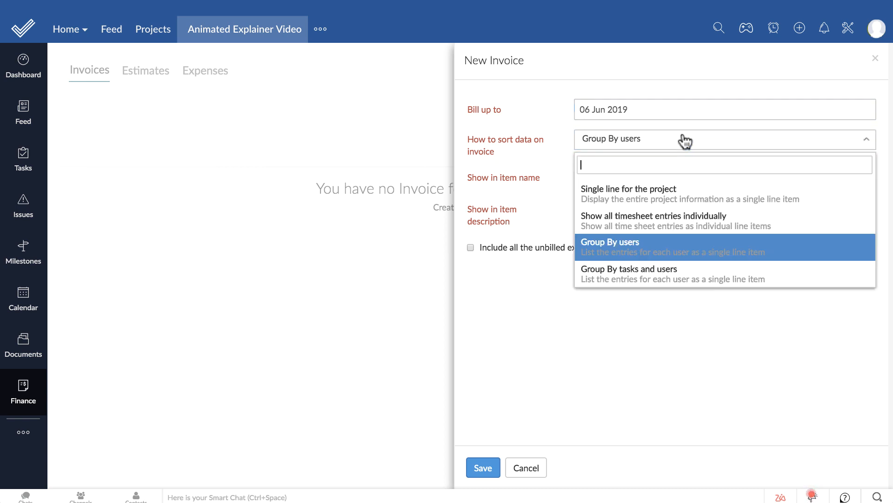
pyautogui.click(690, 200)
# - Show Project Name in the item name and Project Description in the item description
pyautogui.click(689, 180)
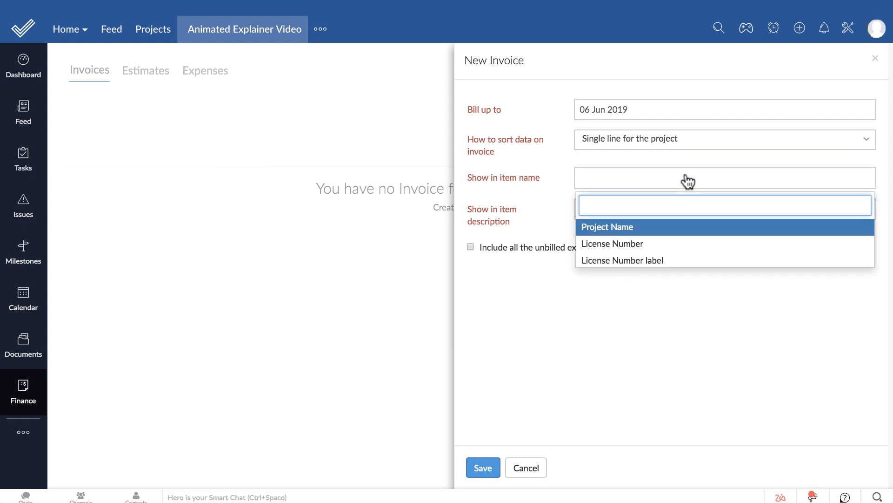
pyautogui.click(690, 226)
pyautogui.click(685, 212)
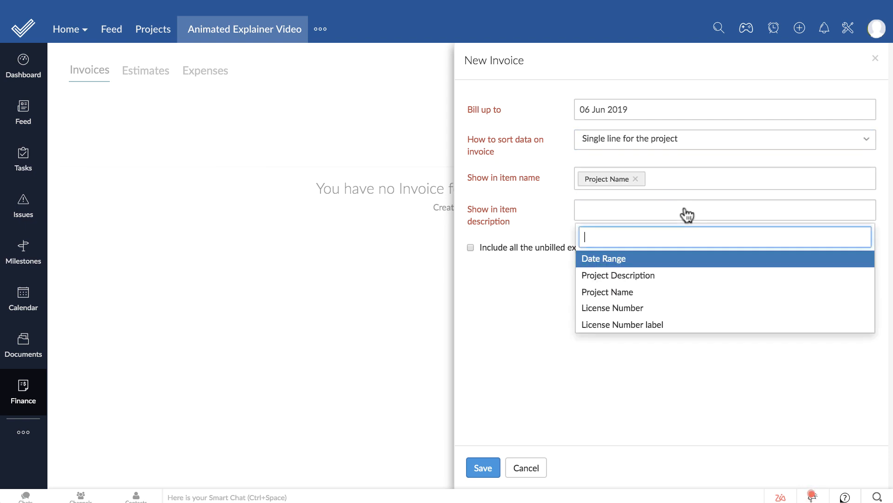
pyautogui.click(690, 275)
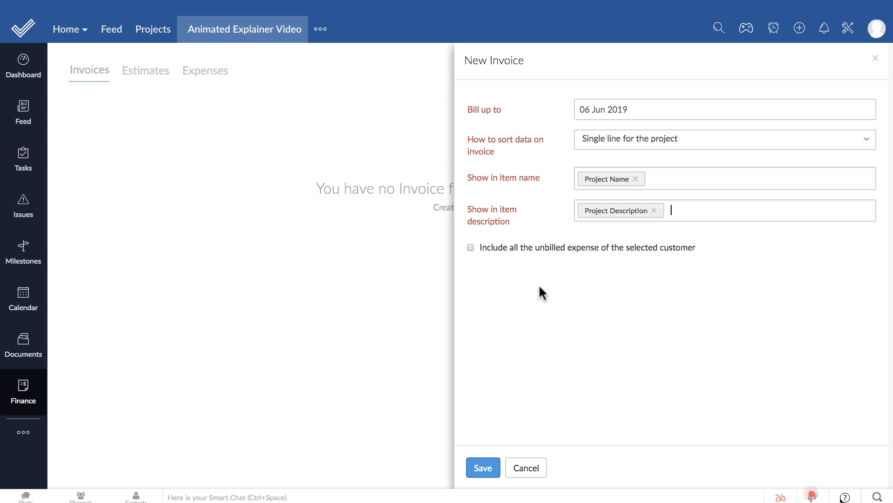
# - Save invoice INV-000011 for ABC Technologies Pvt. Ltd., totalling 6390.00
pyautogui.click(475, 461)
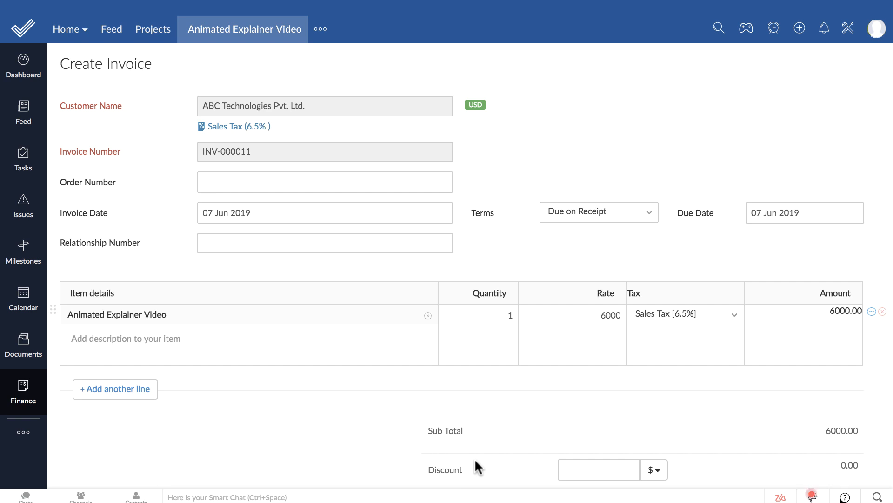
pyautogui.scroll(-10, 475, 457)
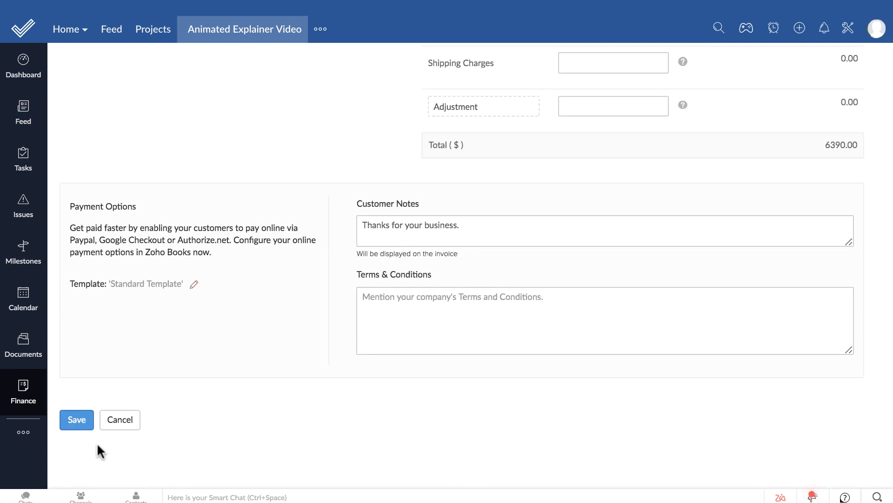
pyautogui.click(77, 420)
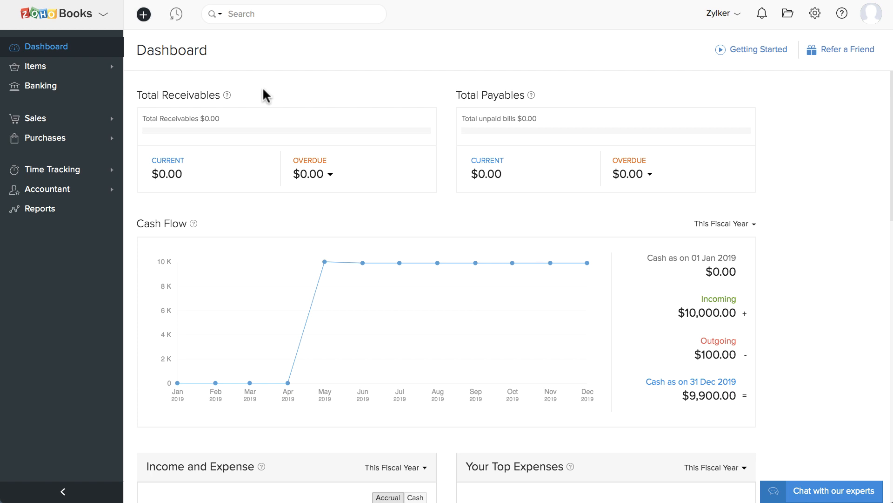
# - Open the Animated Explainer Video project in Zoho Books and review its Timesheet and Sales tabs
pyautogui.click(110, 170)
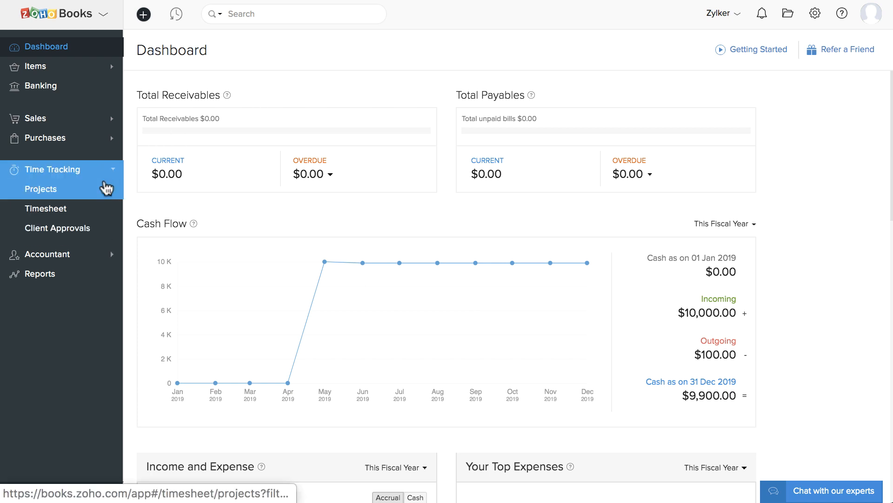
pyautogui.click(107, 186)
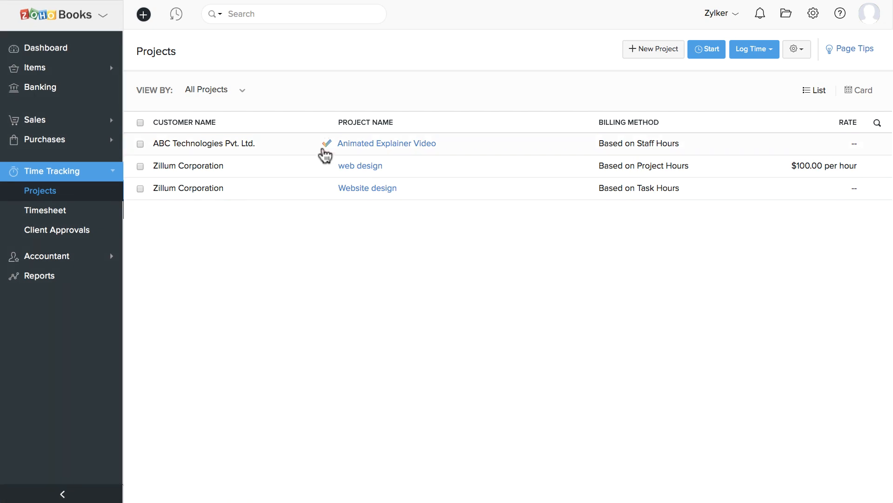
pyautogui.click(346, 145)
pyautogui.scroll(-10, 346, 151)
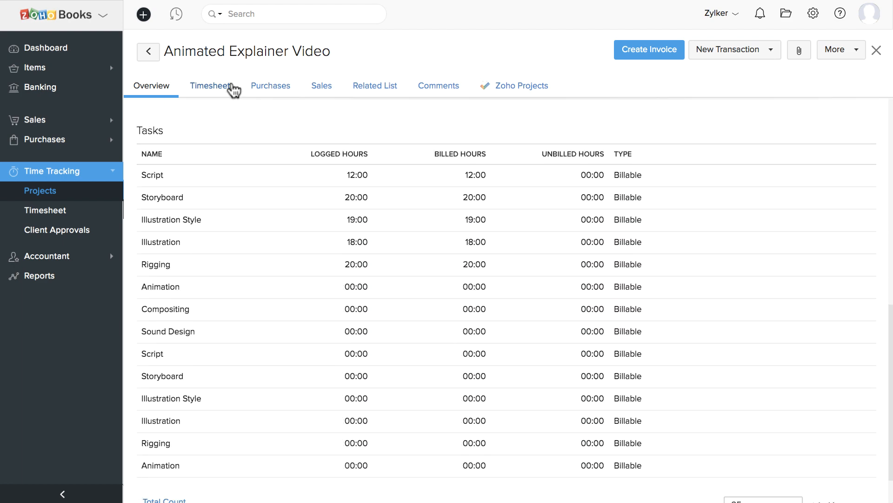
pyautogui.click(232, 88)
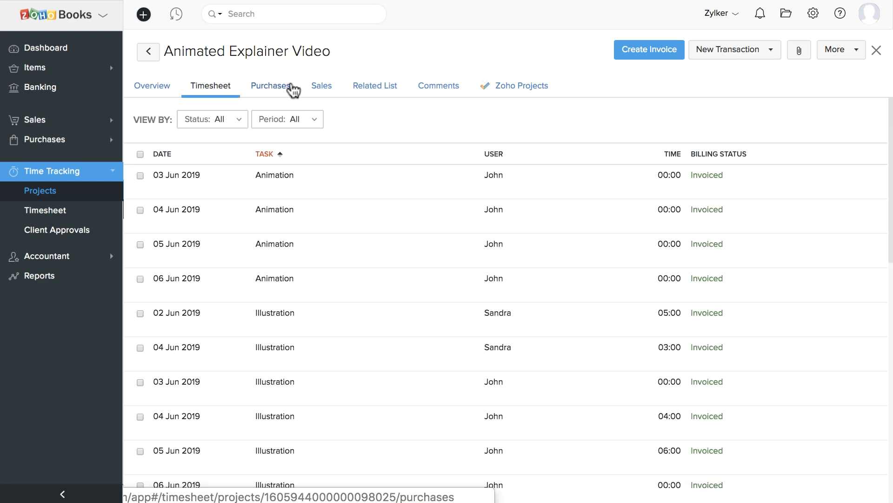
pyautogui.click(320, 87)
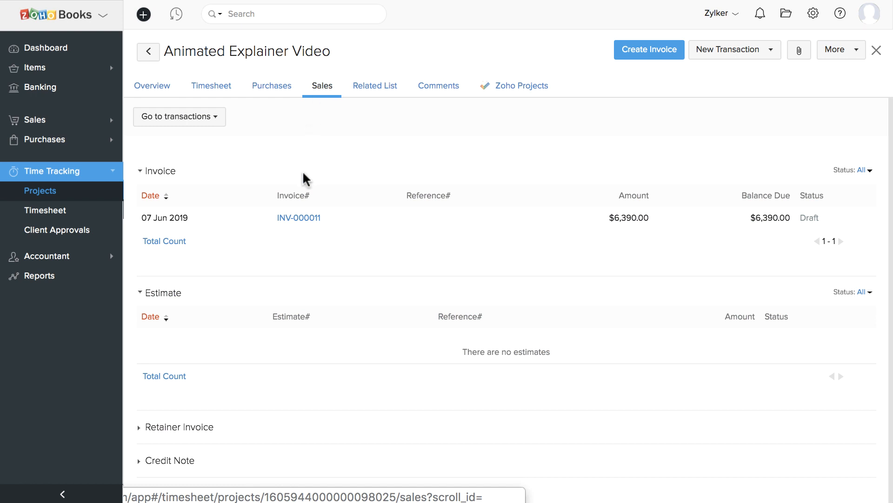
# - Inspect invoice INV-000011, return to the project, and bring up the New Transaction options
pyautogui.click(299, 218)
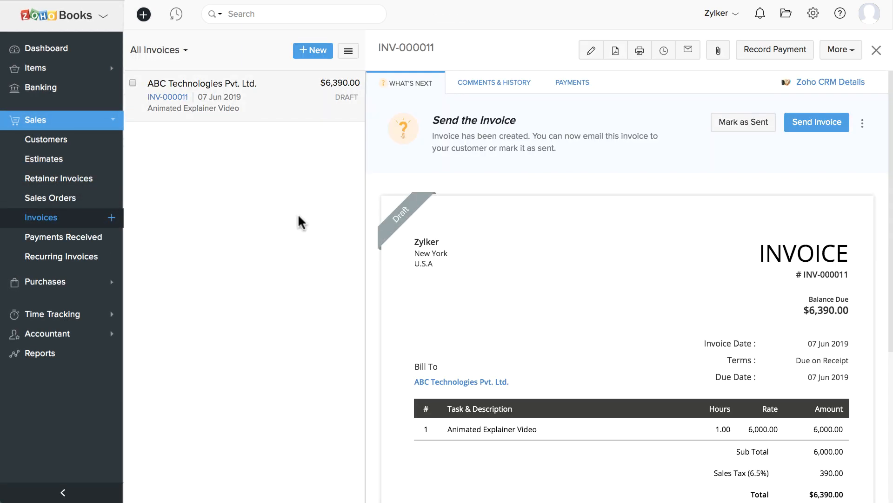
pyautogui.hotkey('alt', 'Left')
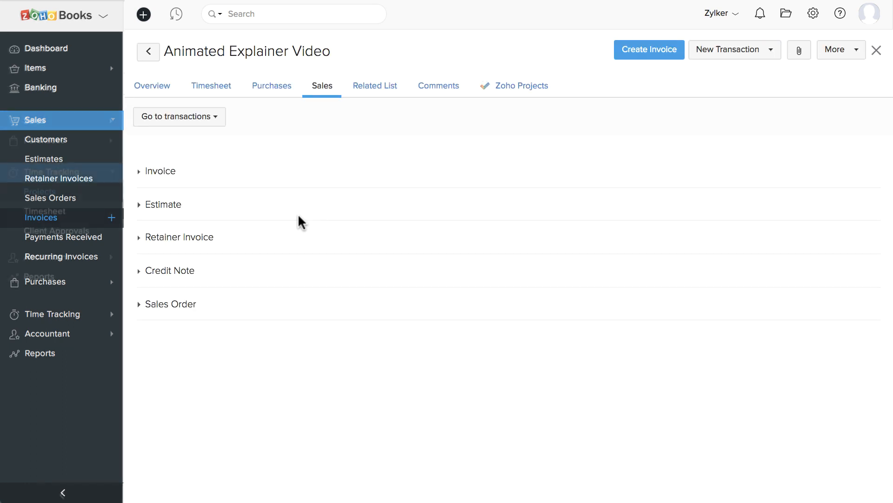
pyautogui.click(739, 52)
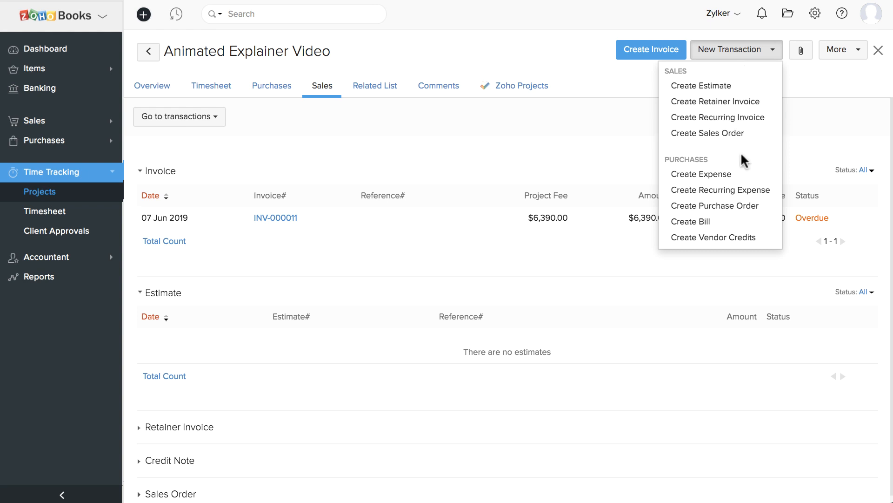
# - Save a 100 USD Meals and Entertainment expense for the project, paid through Wells Fargo
pyautogui.click(743, 175)
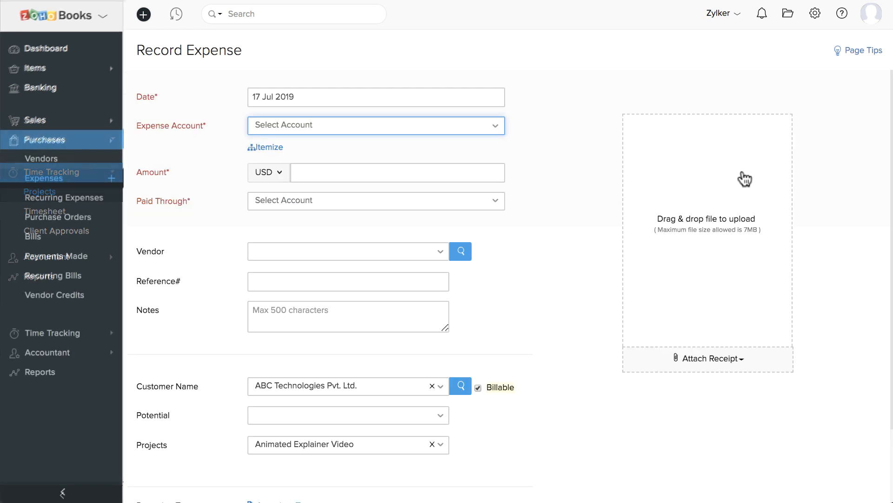
pyautogui.click(482, 132)
pyautogui.scroll(-5, 475, 244)
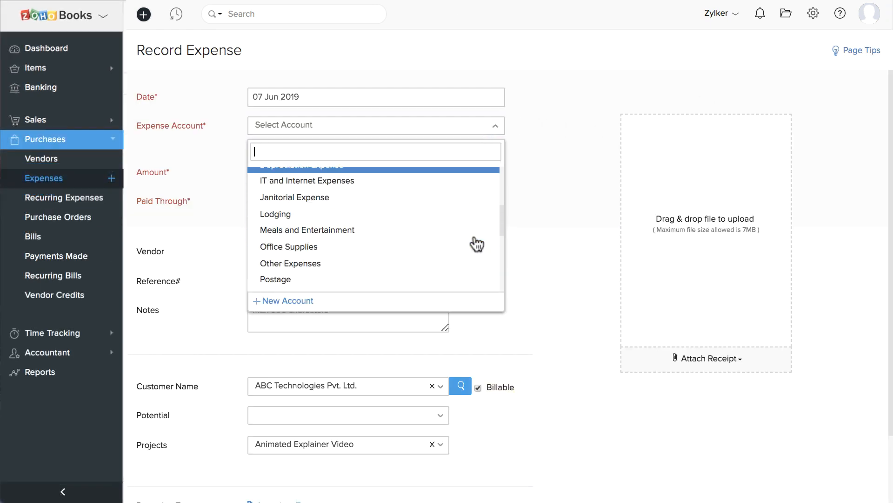
pyautogui.click(474, 228)
pyautogui.click(443, 172)
pyautogui.write('100')
pyautogui.click(437, 200)
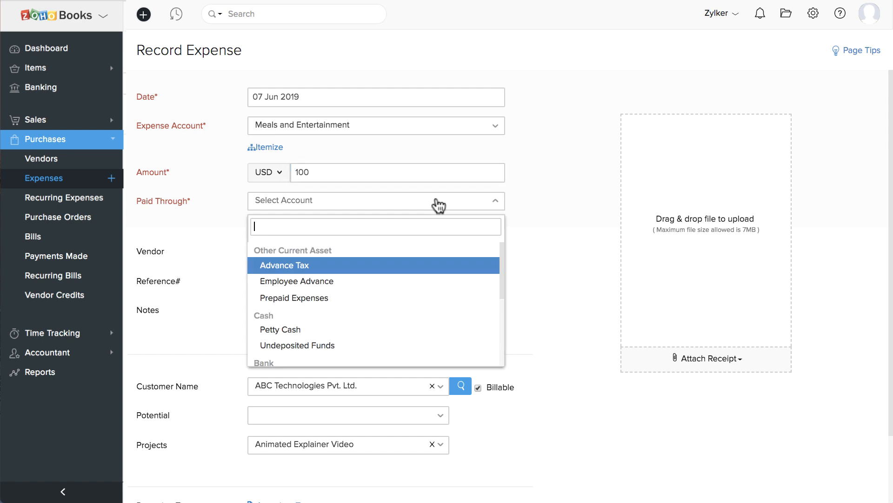
pyautogui.scroll(-2, 435, 298)
pyautogui.click(428, 320)
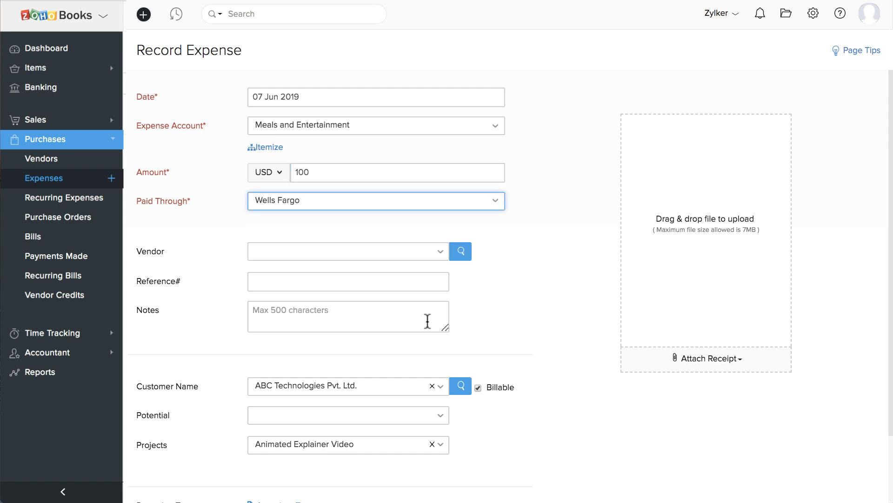
pyautogui.scroll(-3, 426, 319)
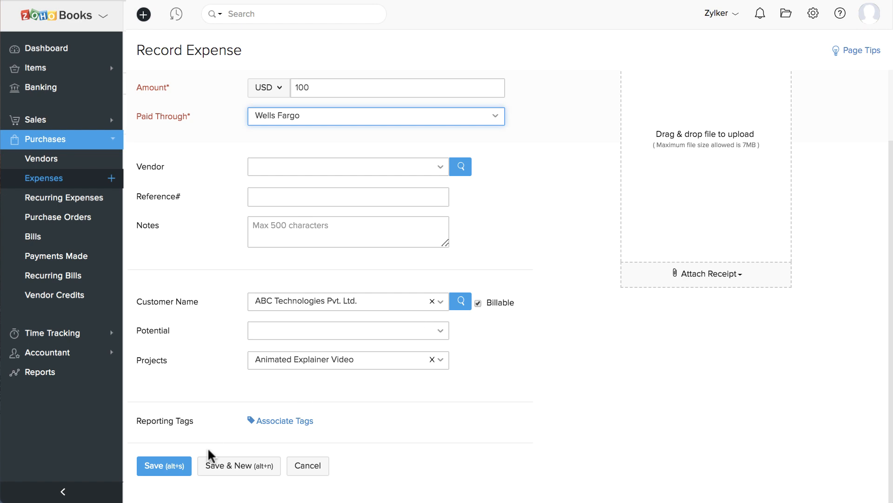
pyautogui.click(149, 475)
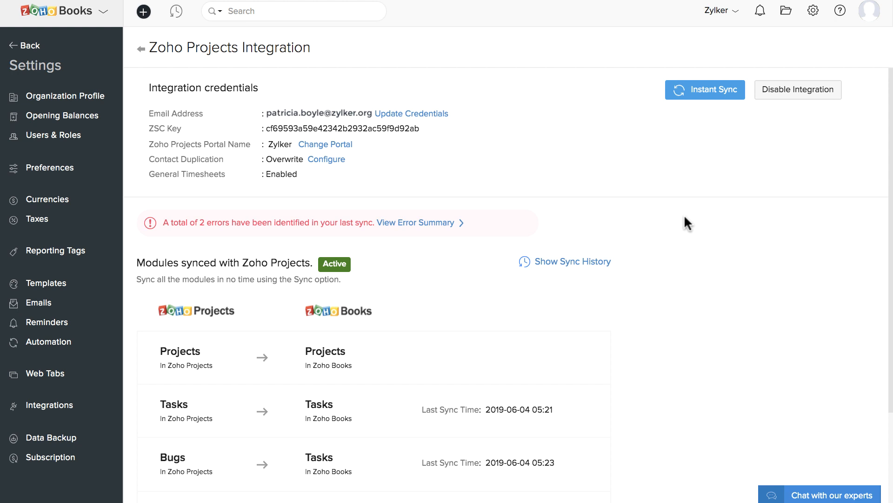
# - Open the error details for Journal and Explore Zoho Projects!, both lacking a primary client
pyautogui.click(445, 221)
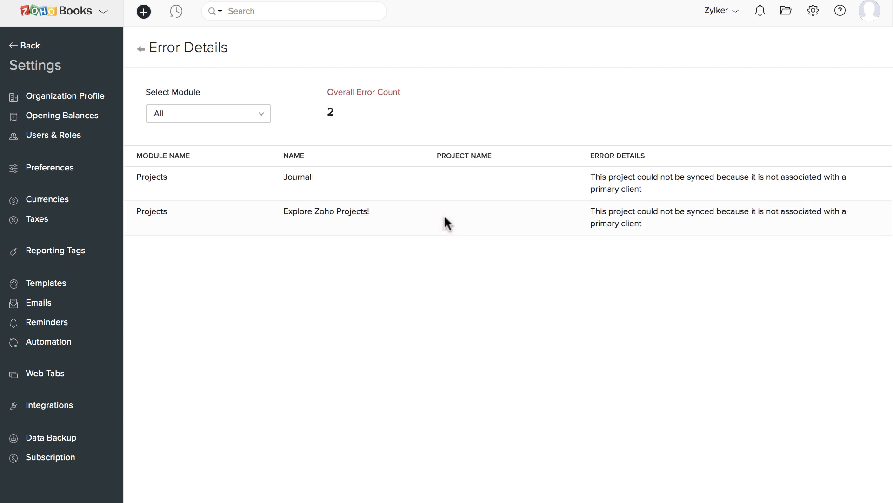